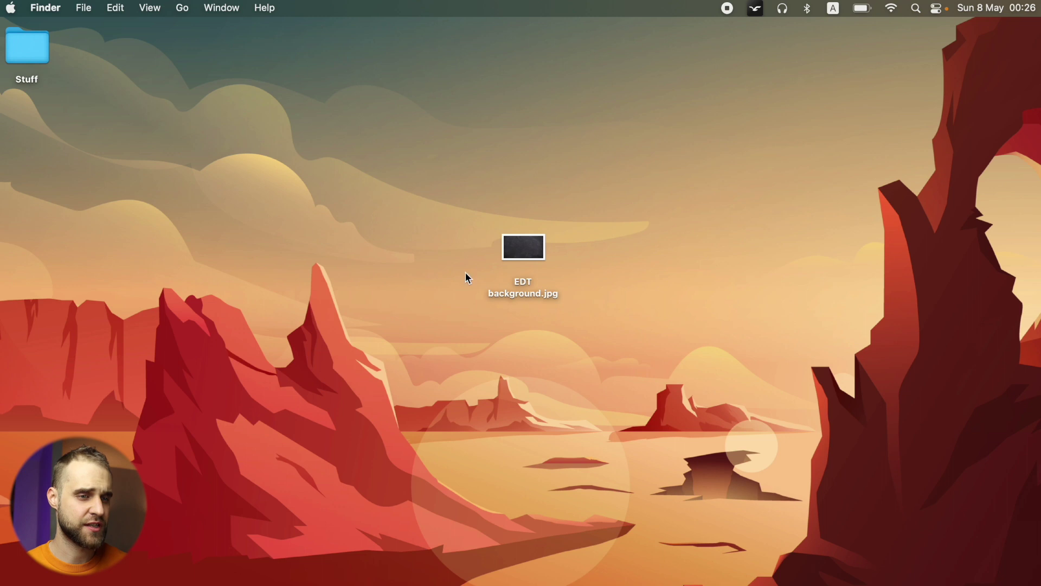
- Open the Desktop's EDT background.jpg chalkboard picture full screen in Preview
drag(528, 255, 529, 294)
click(605, 256)
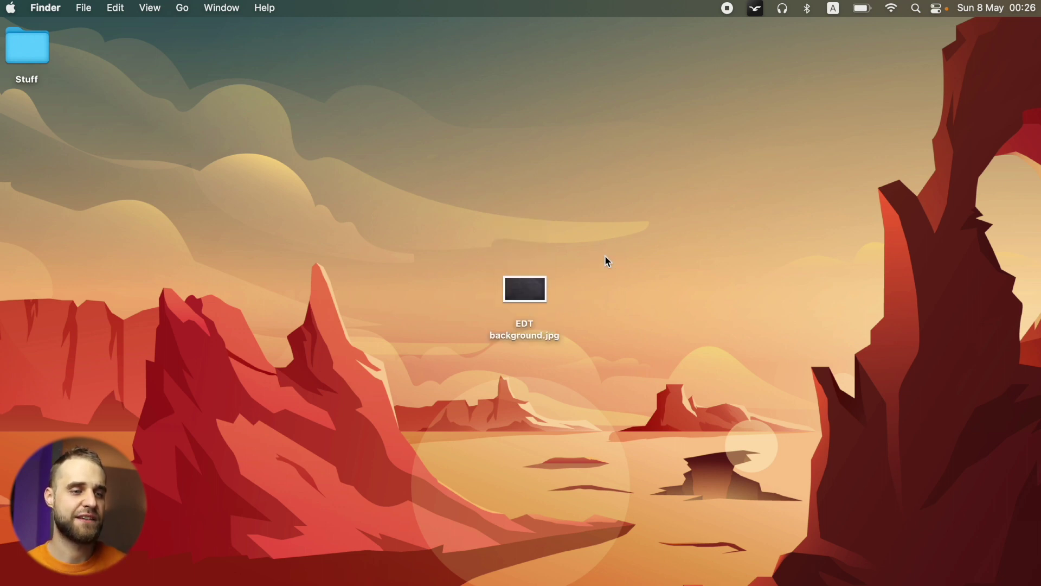
double_click(528, 331)
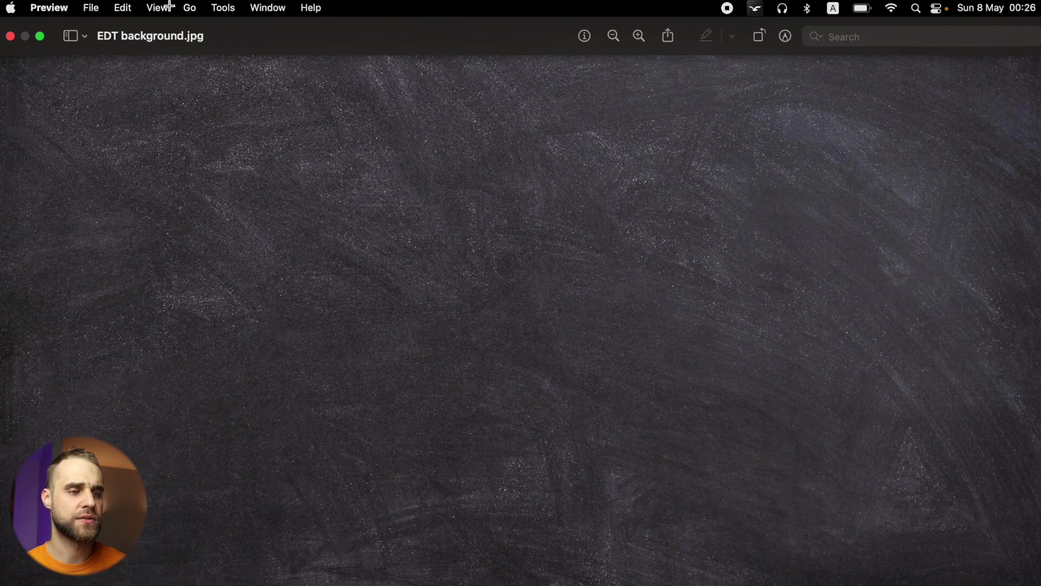
- Resize the image to width 1280 (1280 × 720) via Adjust Size, then leave full screen
click(223, 7)
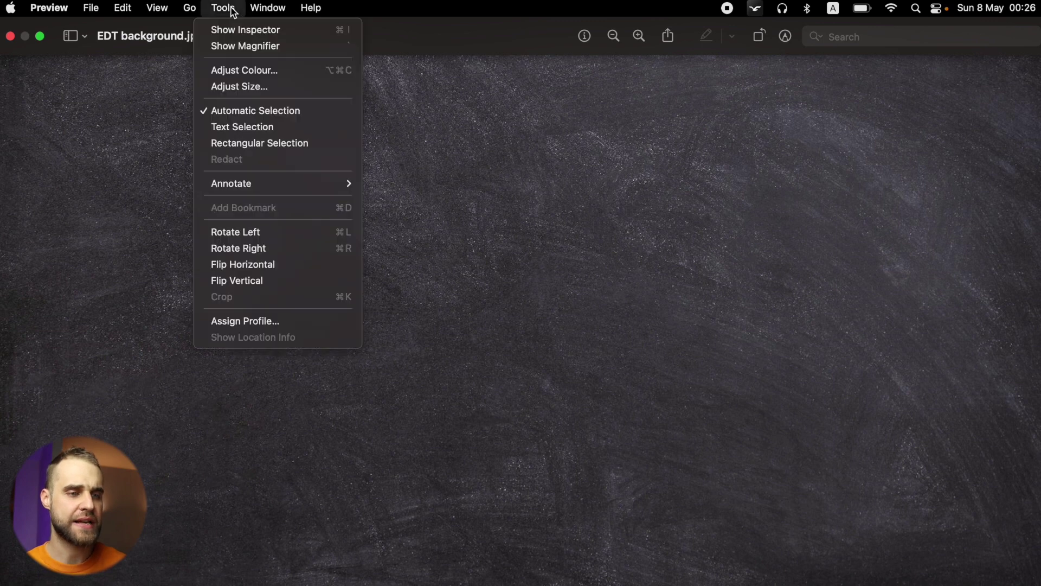
click(233, 88)
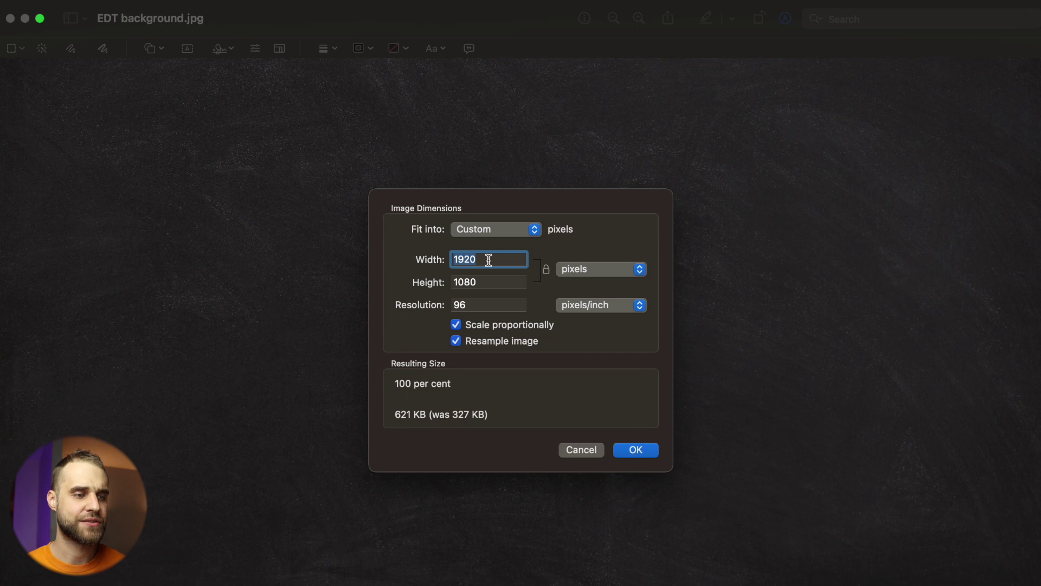
text(1280)
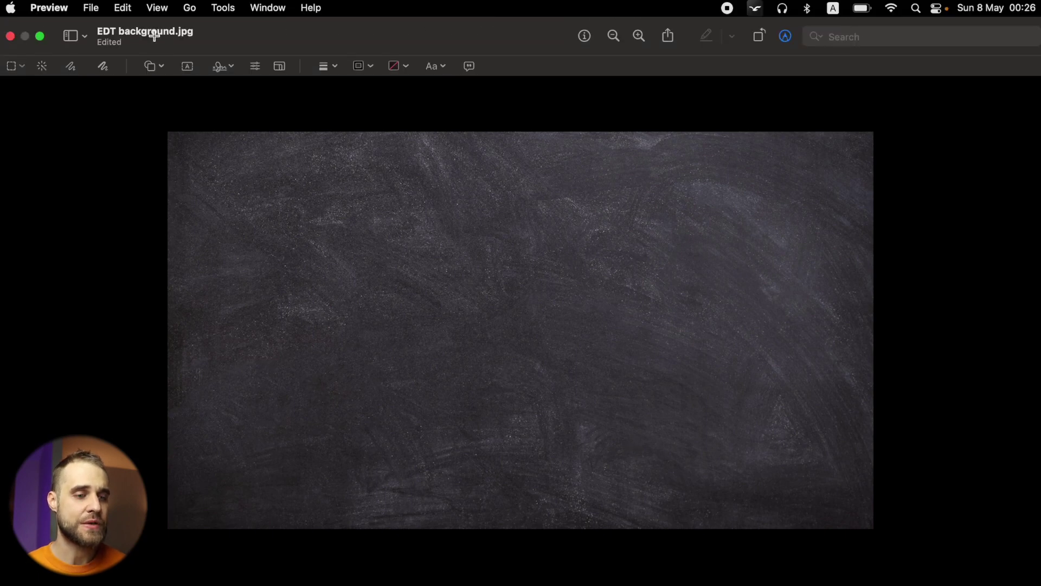
click(41, 36)
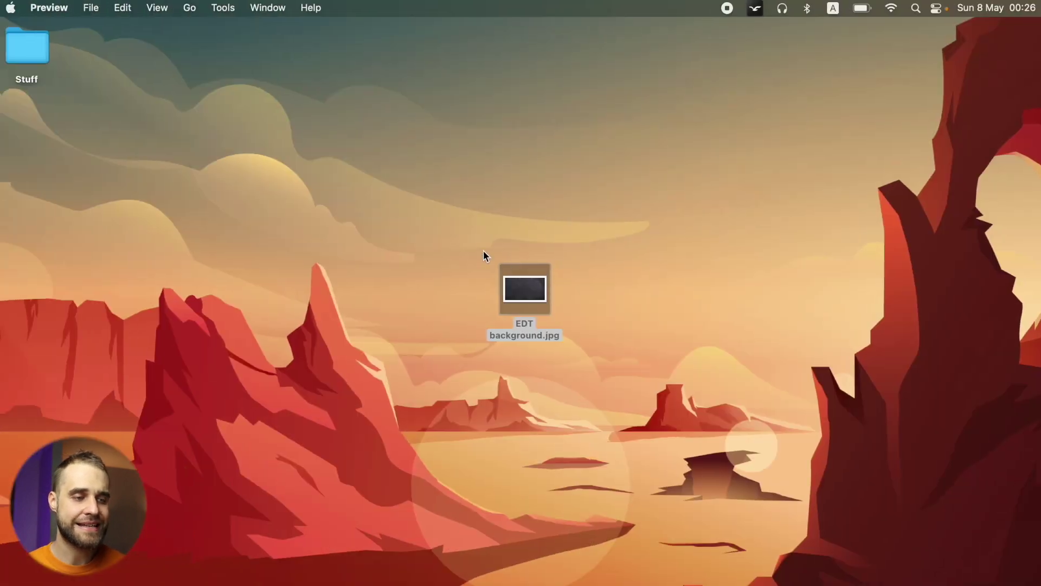
- In Get Info, change the file's extension from jpg to edt and confirm Use .edt
right_click(527, 295)
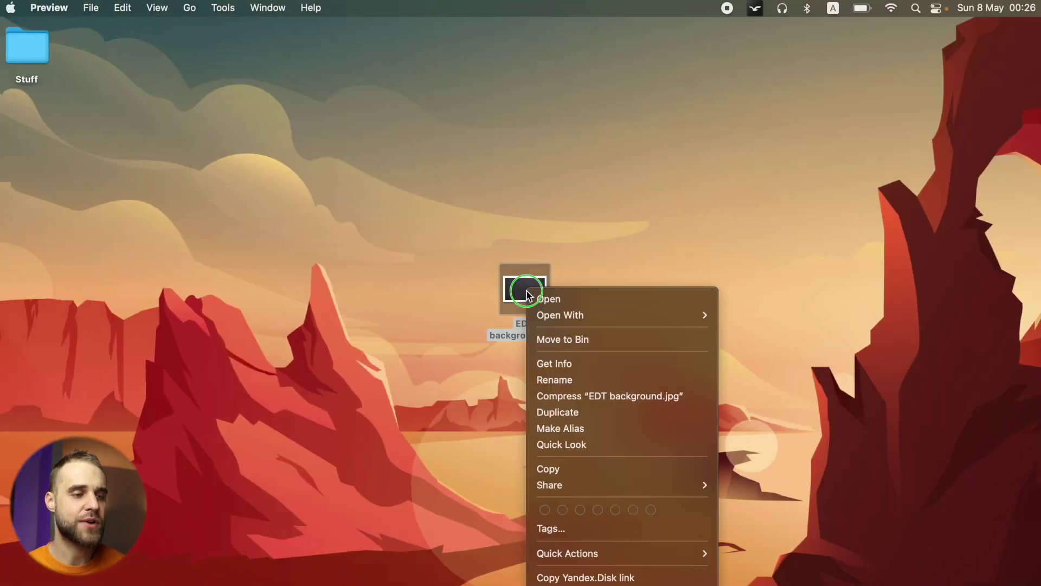
click(552, 366)
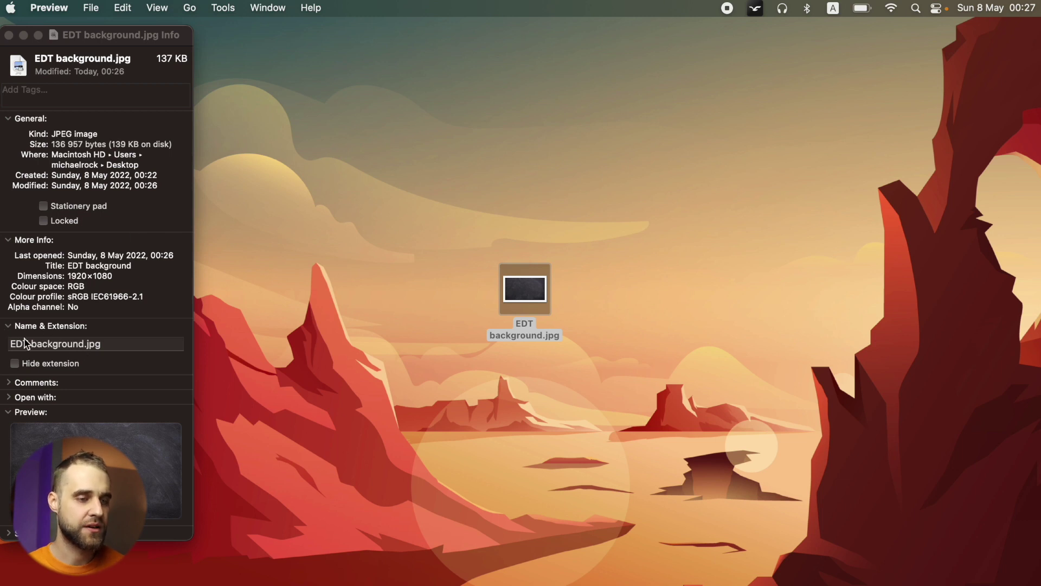
click(115, 344)
key(BackSpace)
key(BackSpace)
key(BackSpace)
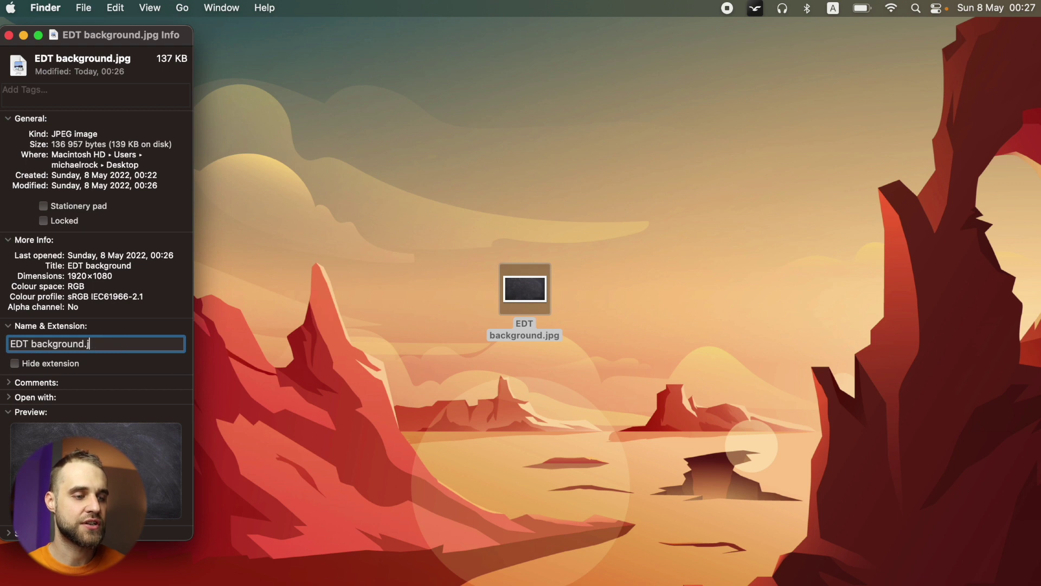
text(edt)
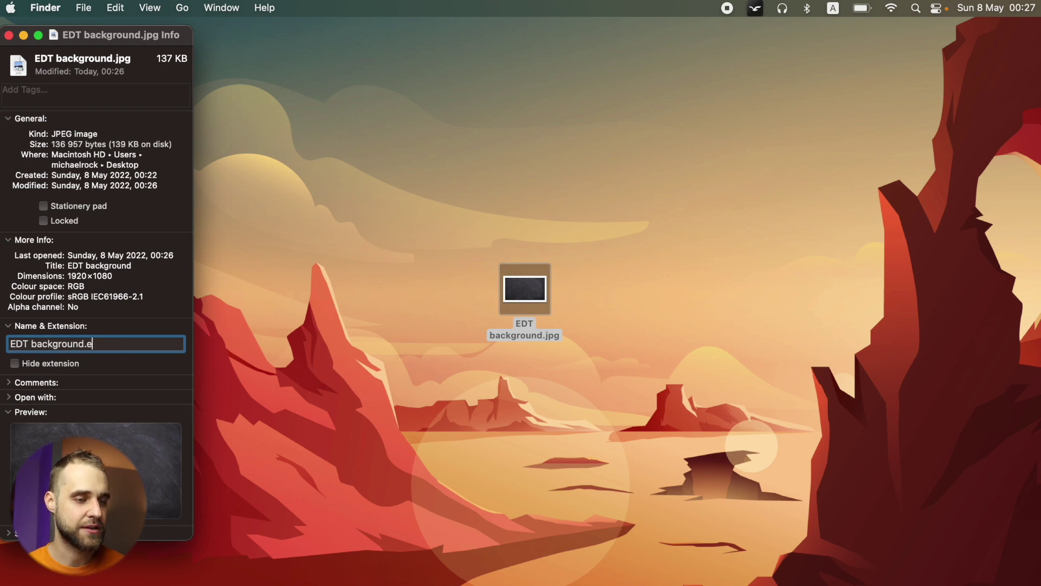
key(Return)
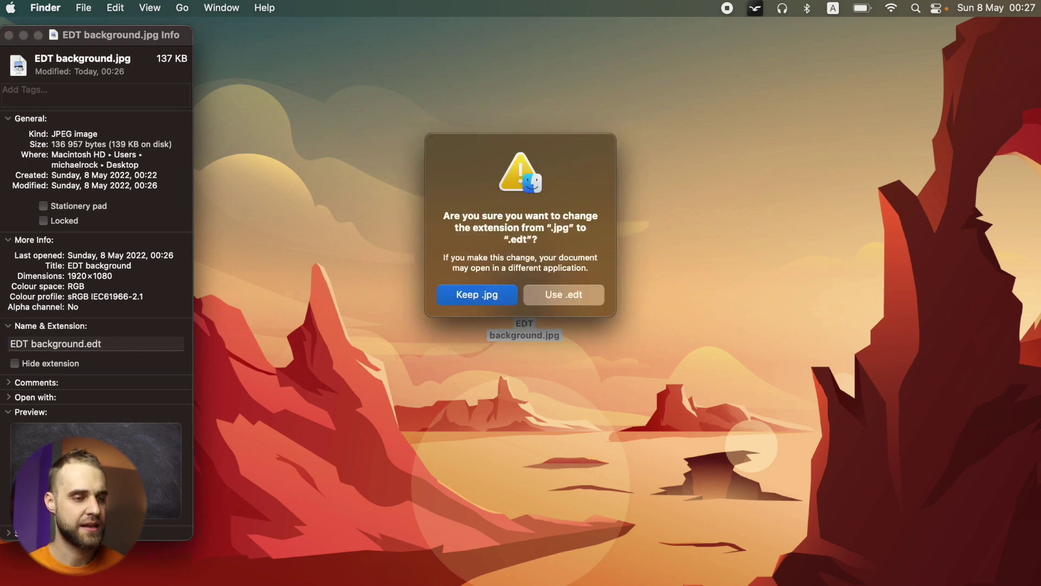
click(575, 295)
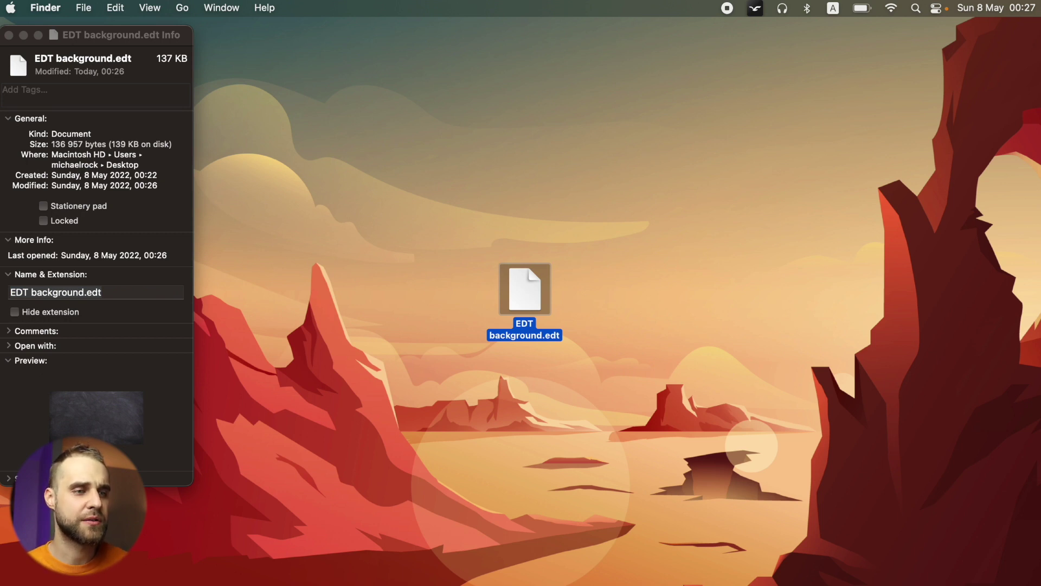
- Close the Info window, drop EDT background.edt onto the ClassIn blackboard, and switch to region selection
click(9, 35)
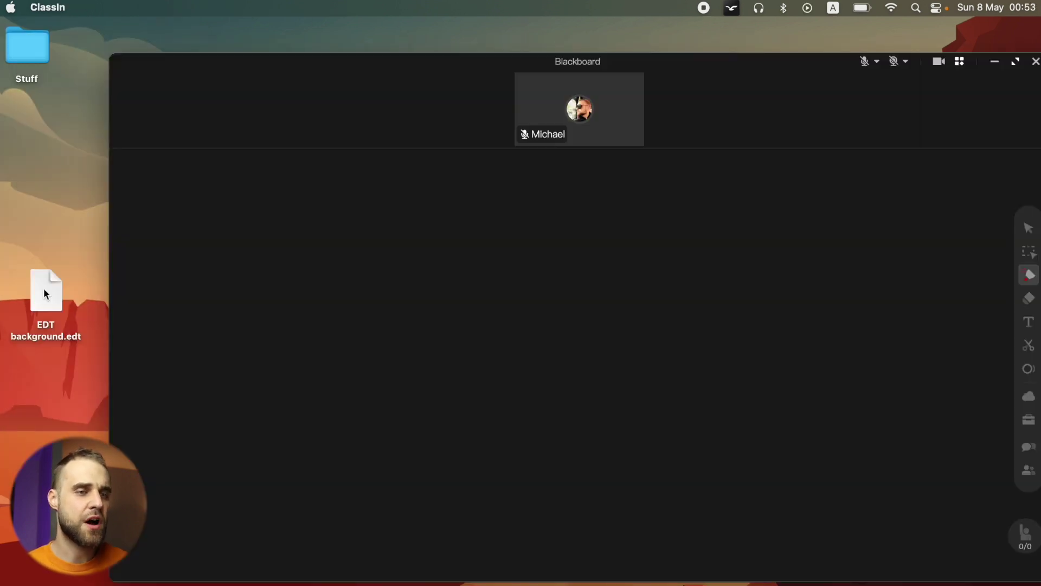
mouse_move(43, 292)
mouse_down()
mouse_move(103, 243)
mouse_move(187, 243)
mouse_move(525, 317)
mouse_up()
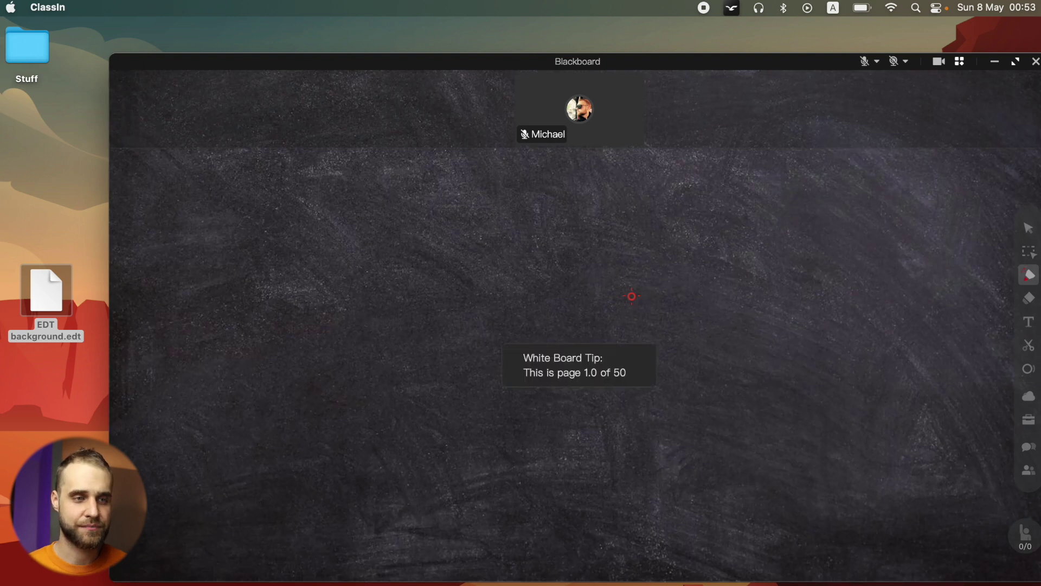
click(1025, 256)
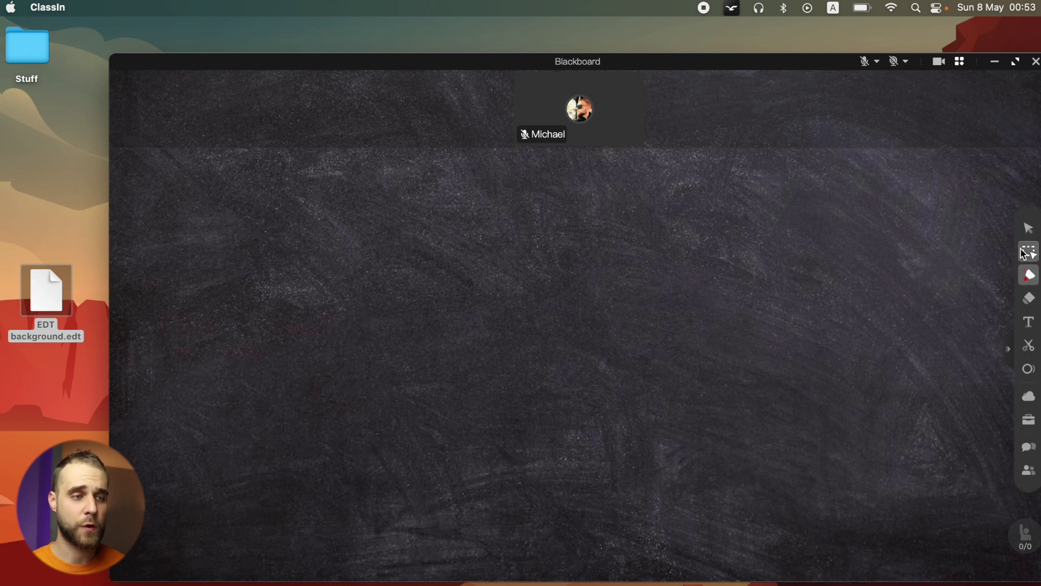
scroll(635, 233, down, 10)
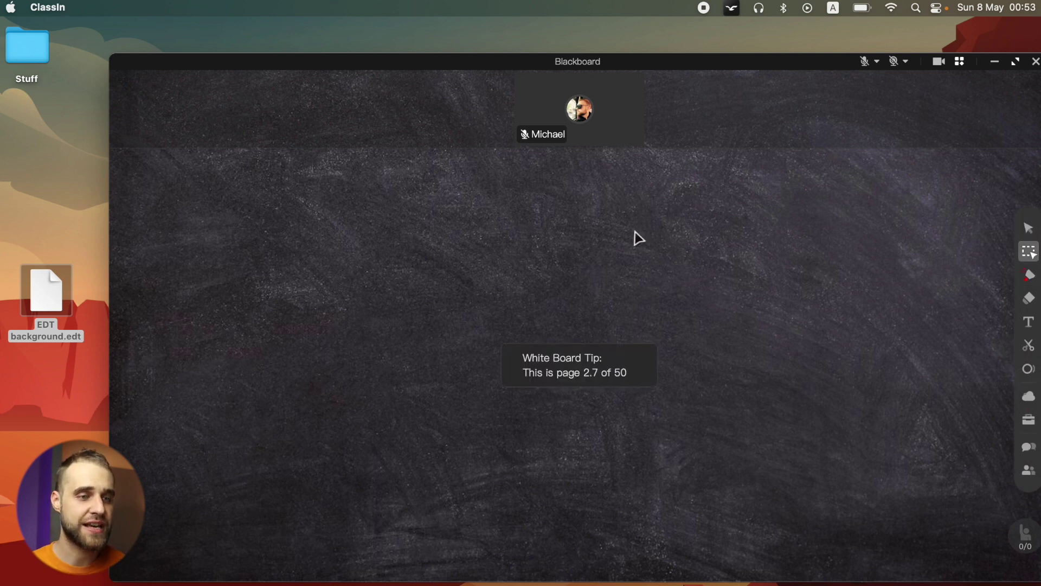
scroll(636, 234, down, 10)
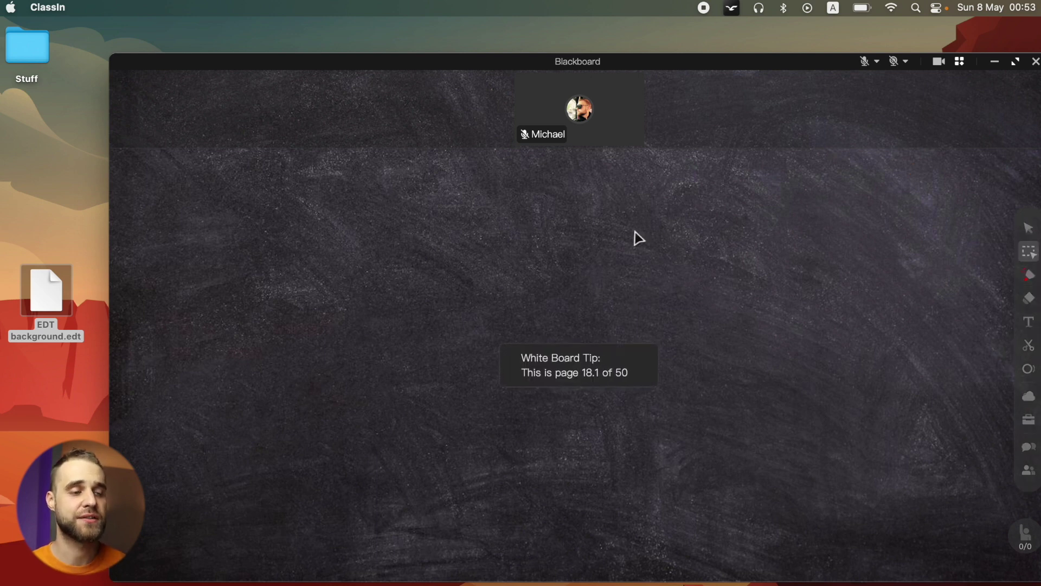
scroll(636, 235, down, 5)
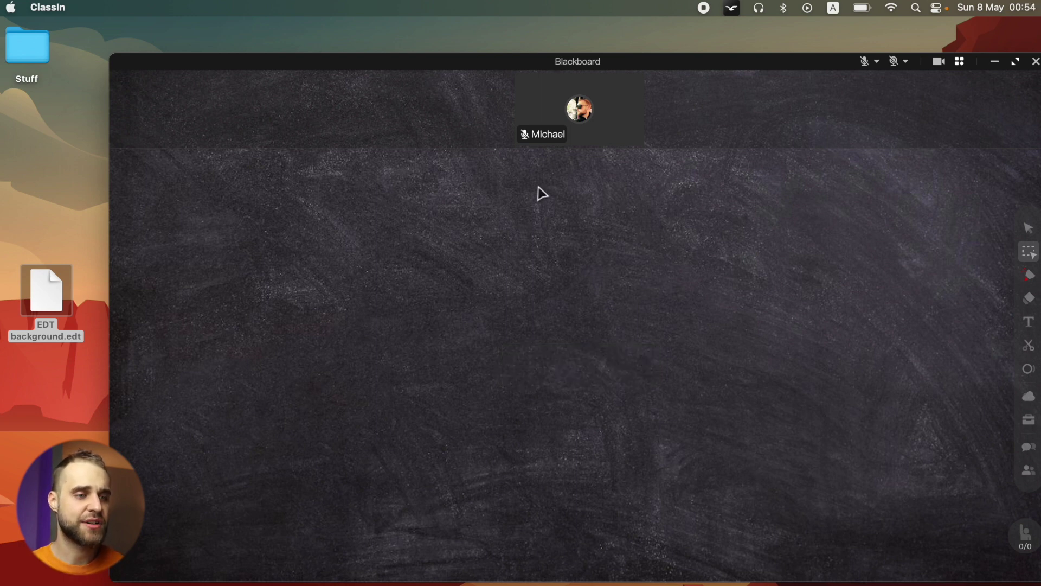
mouse_move(632, 80)
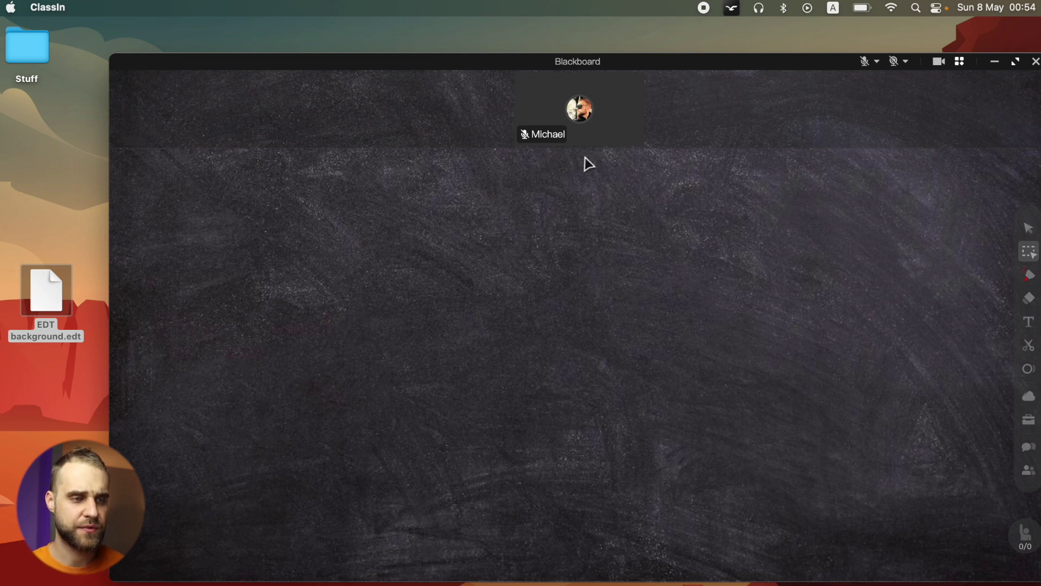
click(961, 64)
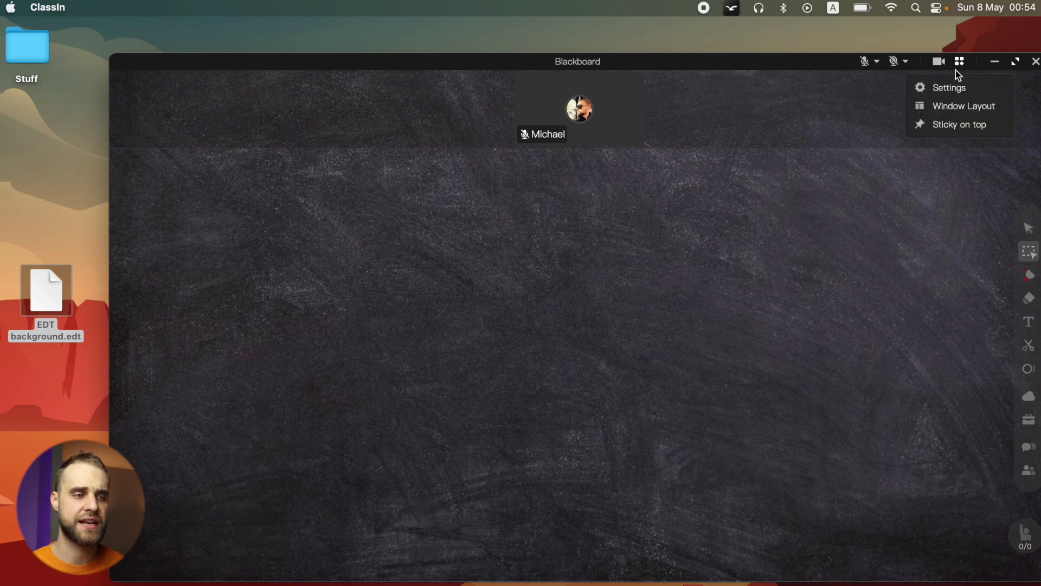
click(953, 88)
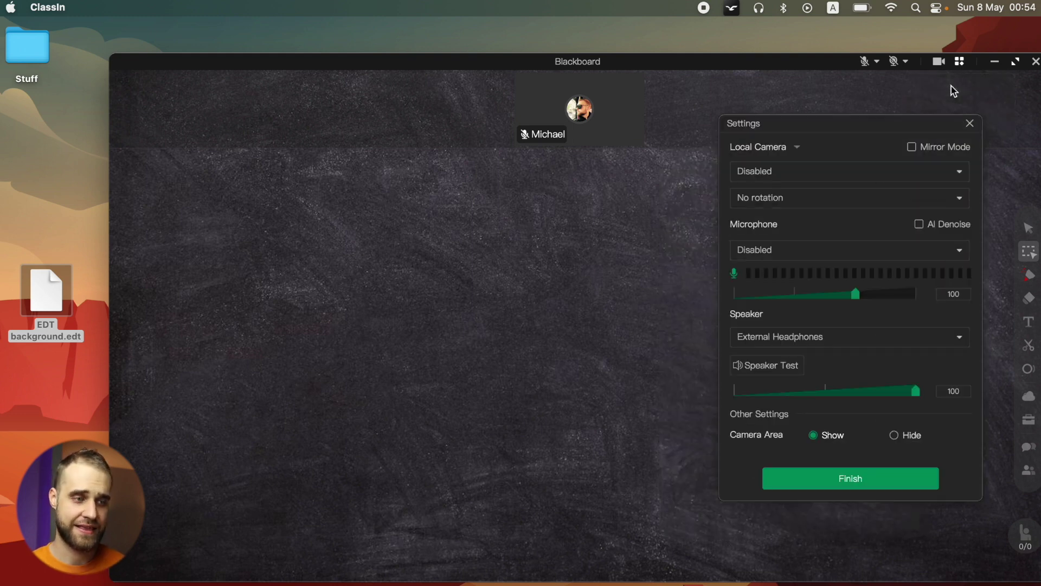
click(895, 437)
click(813, 437)
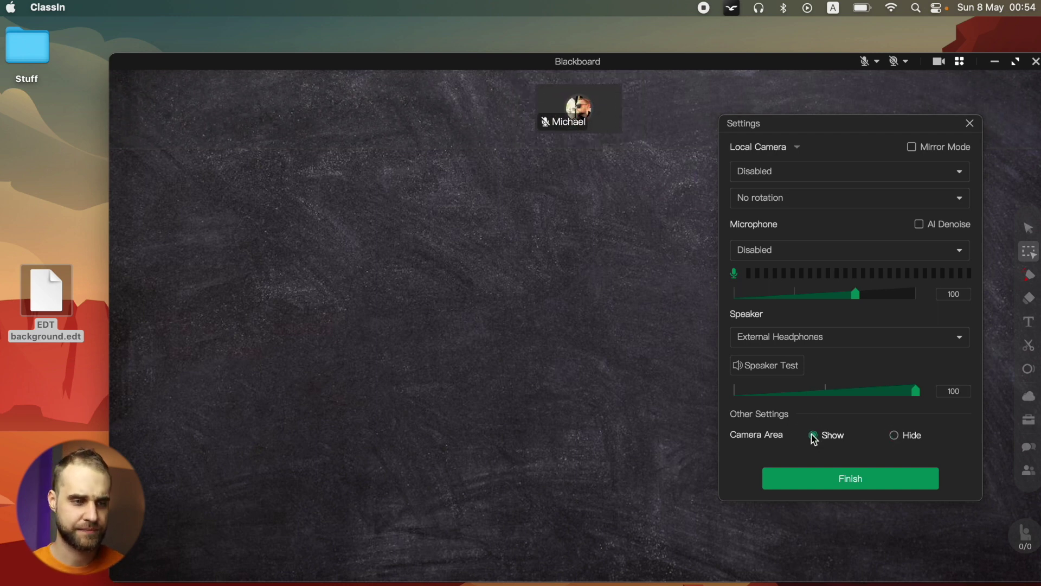
click(819, 483)
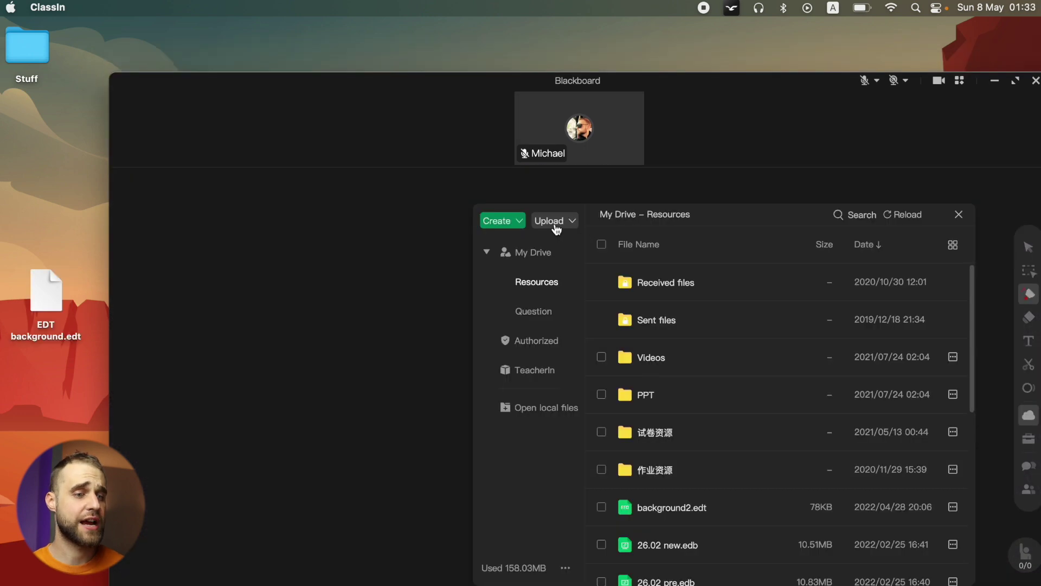
- Upload EDT background.edt as a local file to the drive and open the uploaded copy
click(556, 224)
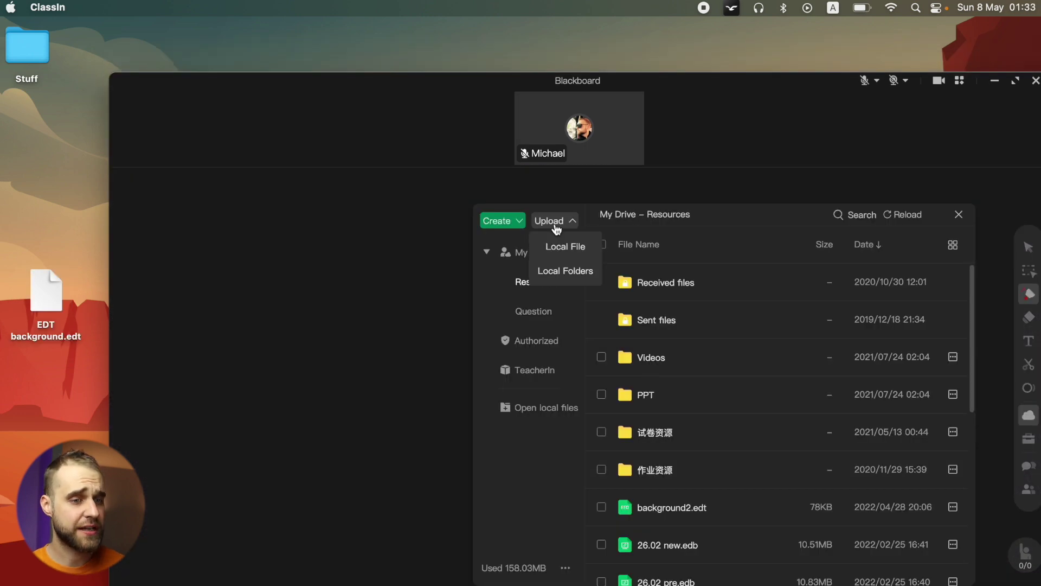
click(551, 245)
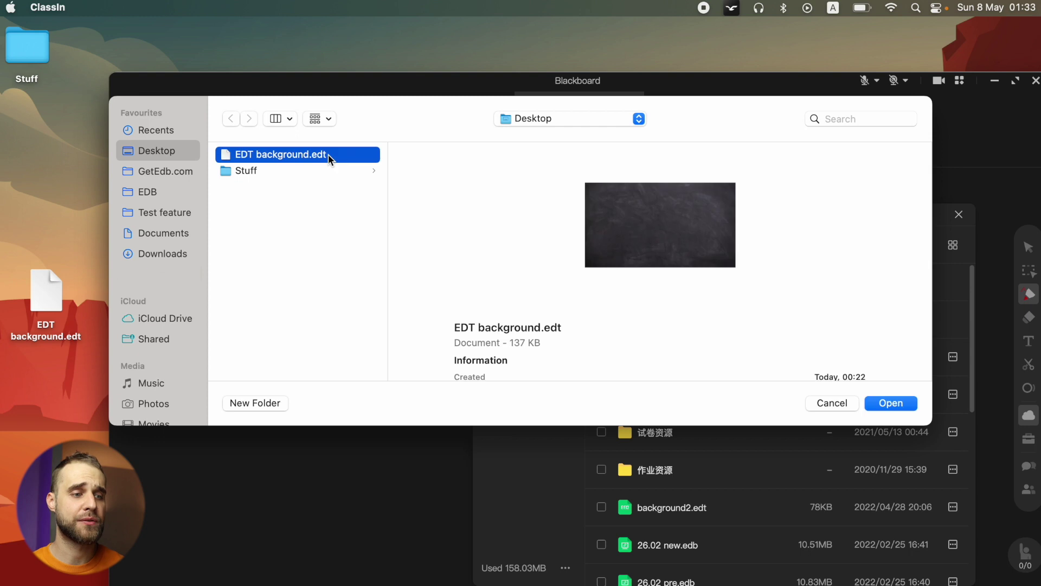
click(893, 403)
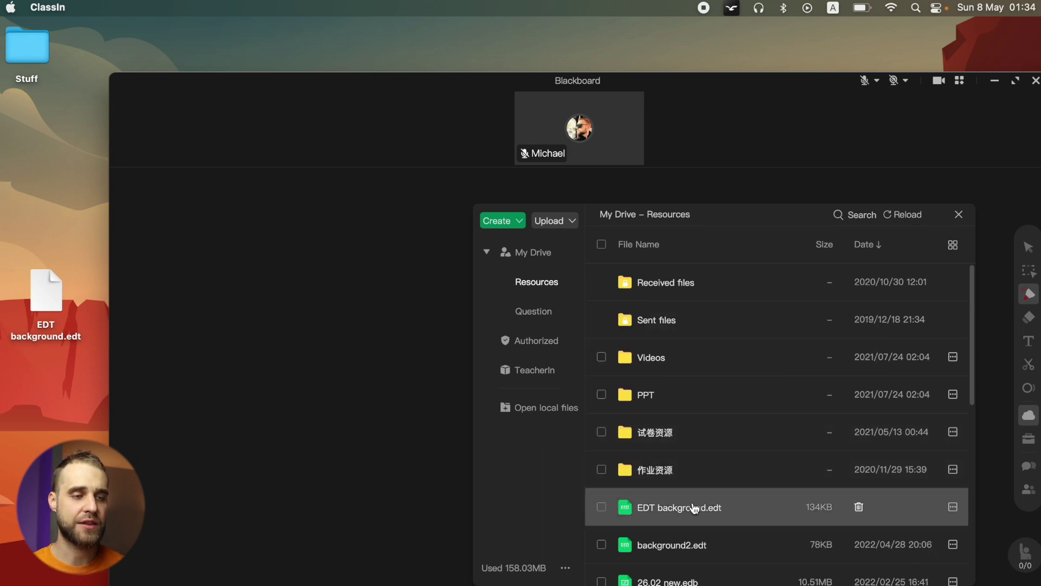
double_click(690, 508)
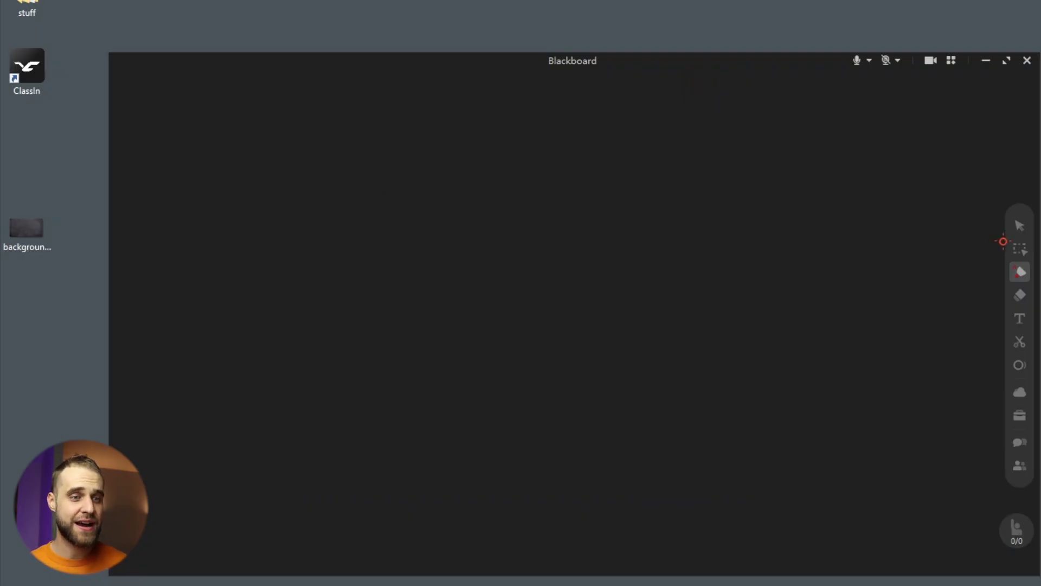
- Select the board's selection tool, then rename desktop file background.jpeg to background.edt
click(1020, 249)
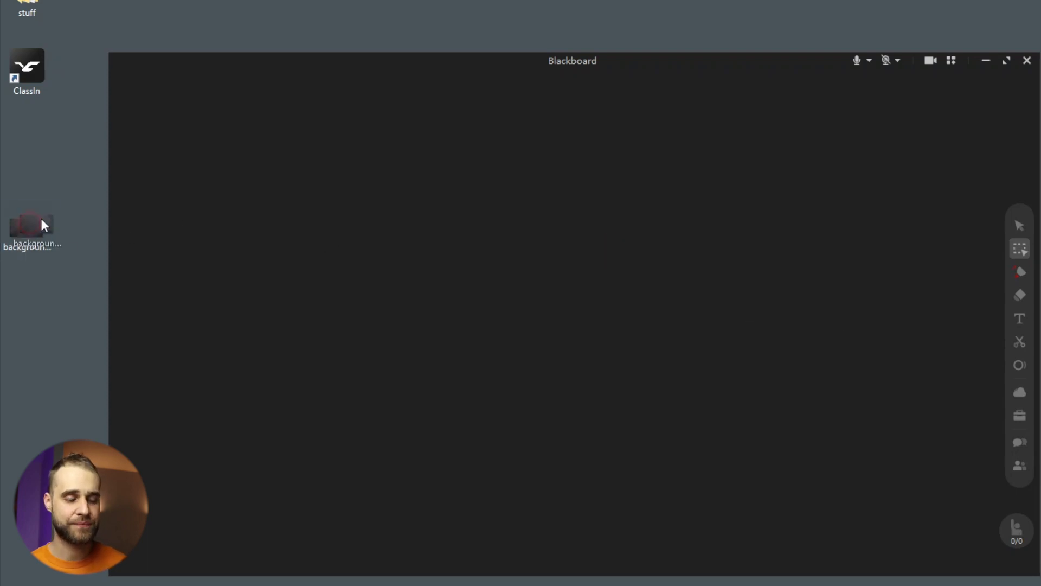
drag(43, 225, 51, 216)
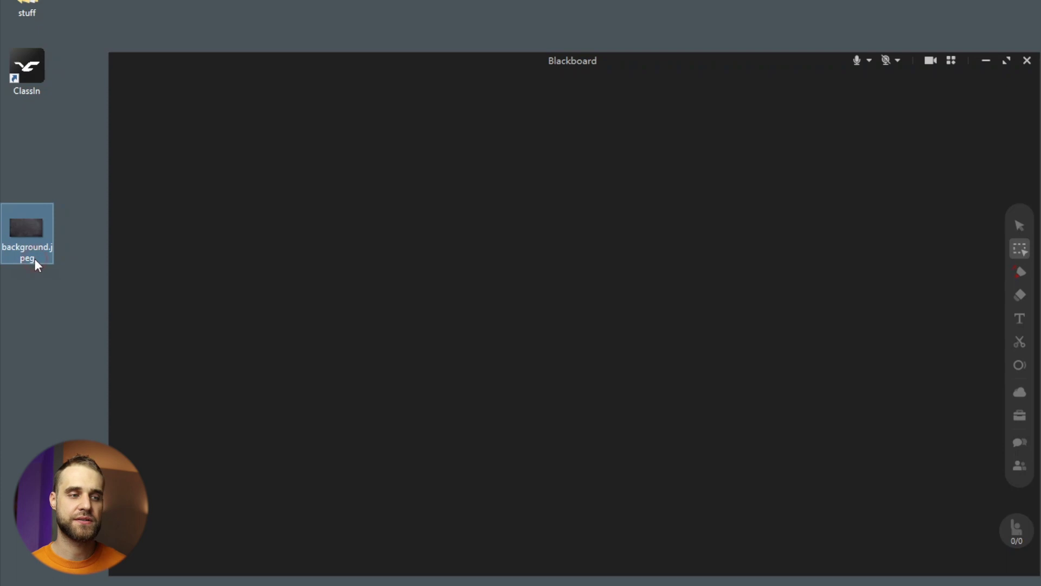
click(34, 258)
click(35, 258)
key(BackSpace)
key(BackSpace)
key(BackSpace)
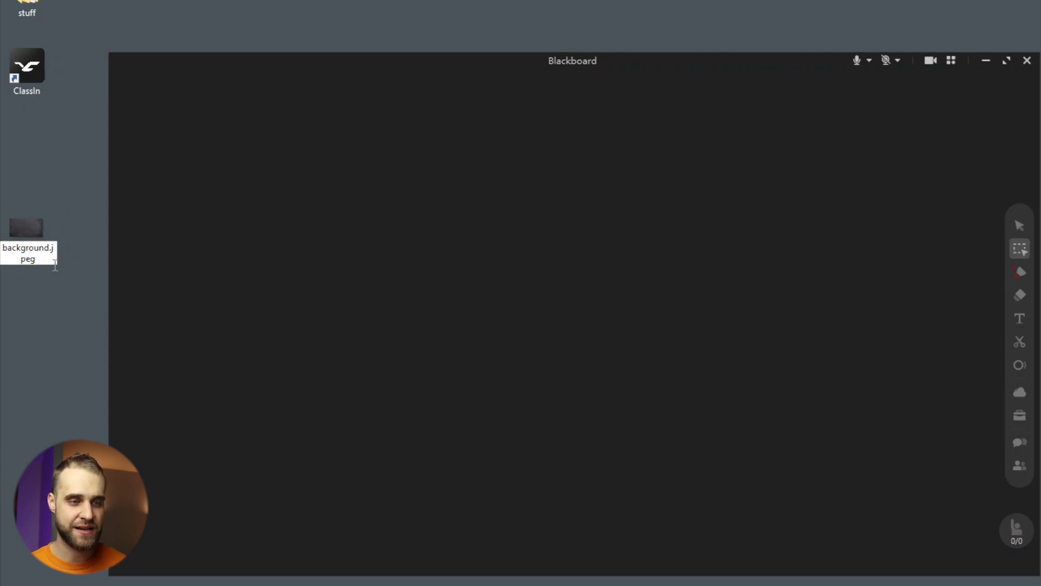
text(edt)
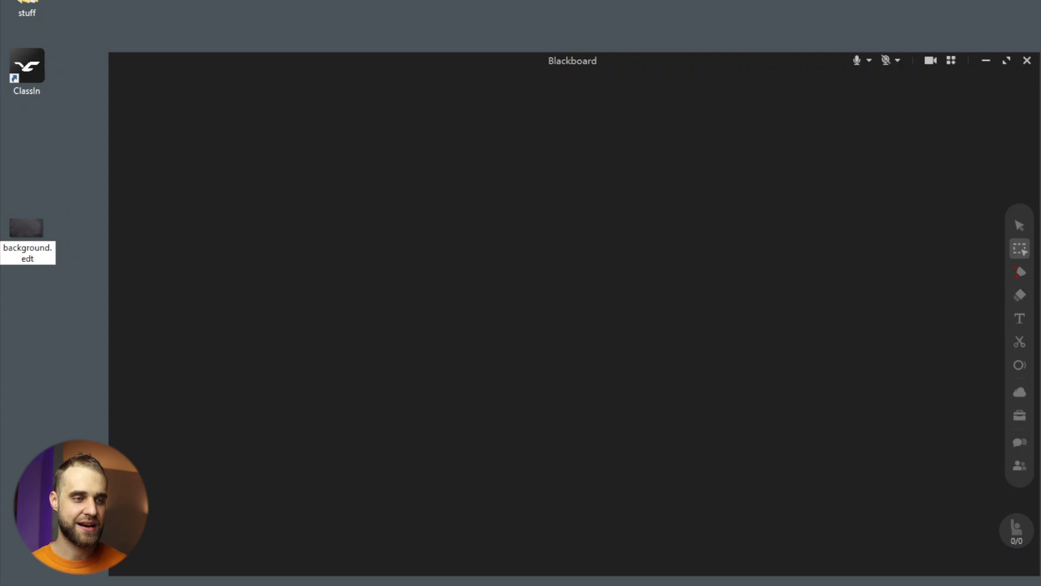
key(Return)
click(40, 302)
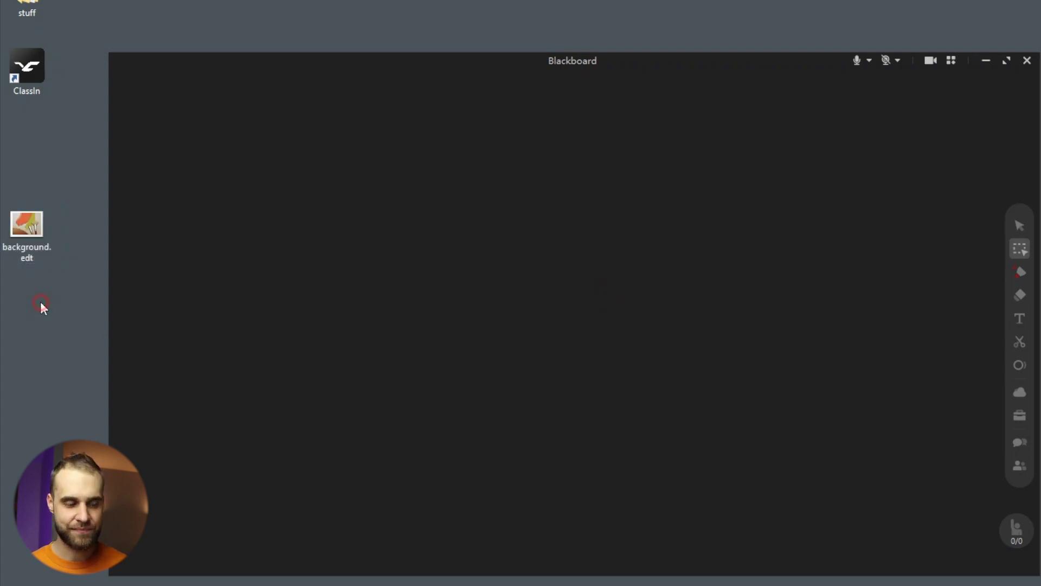
click(17, 227)
- Drag background.edt into the Blackboard window to cover it with the gray chalkboard texture
drag(17, 226, 272, 253)
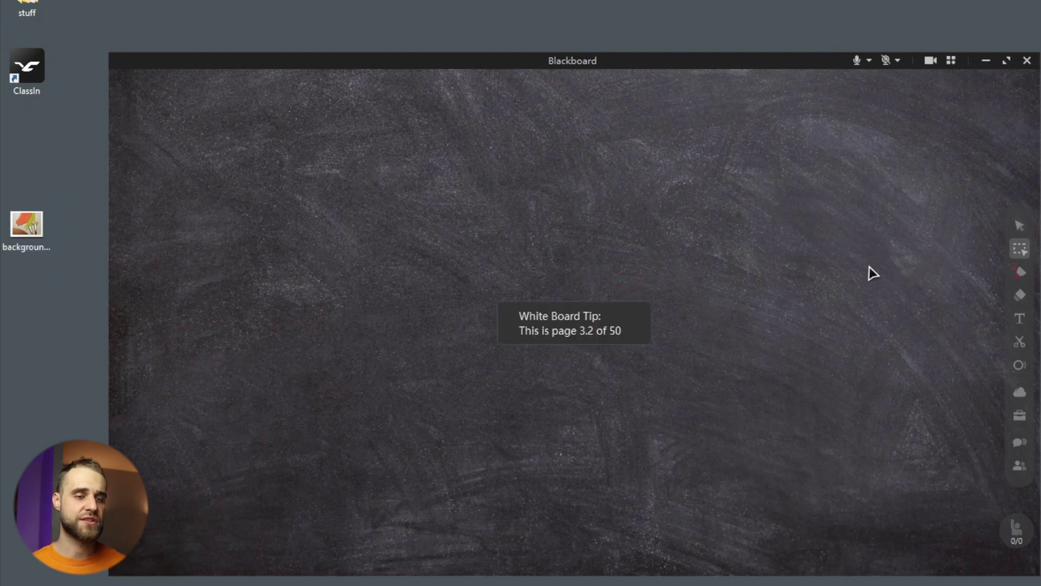
scroll(854, 276, up, 5)
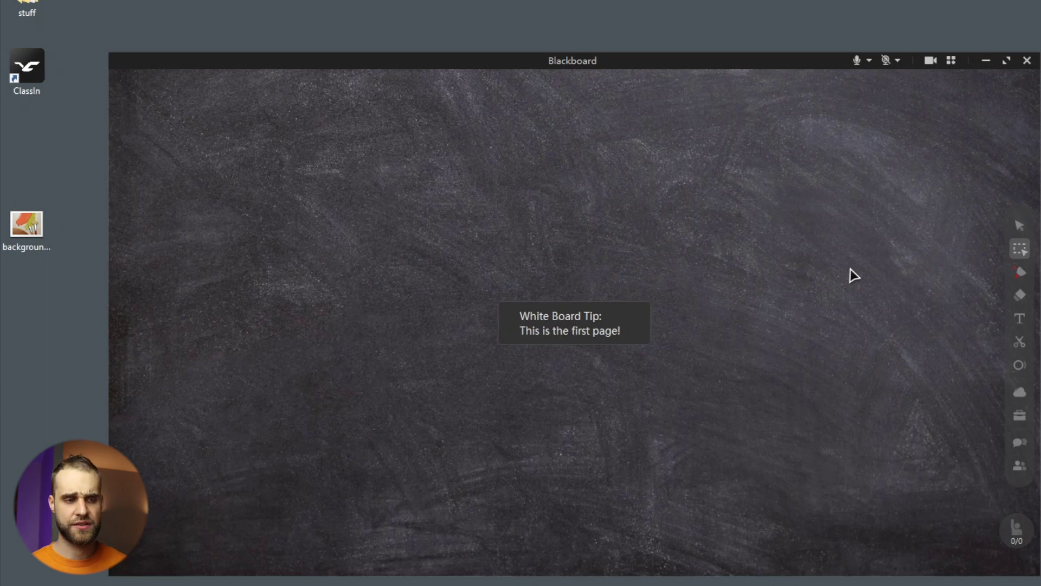
- Open the cloud Drive panel on My Drive - Resources, showing background.edt at 563KB
click(1019, 392)
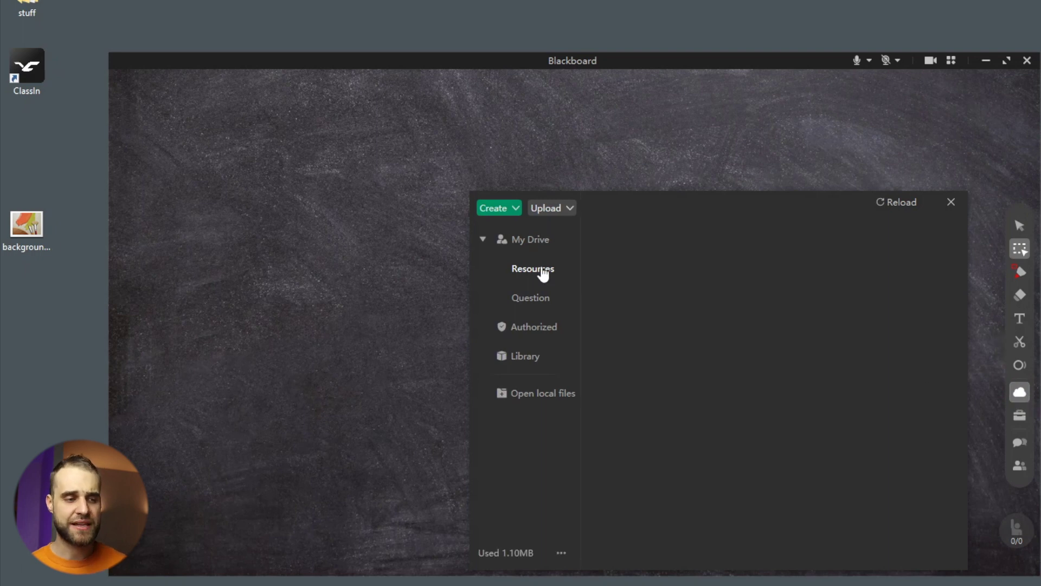
click(543, 270)
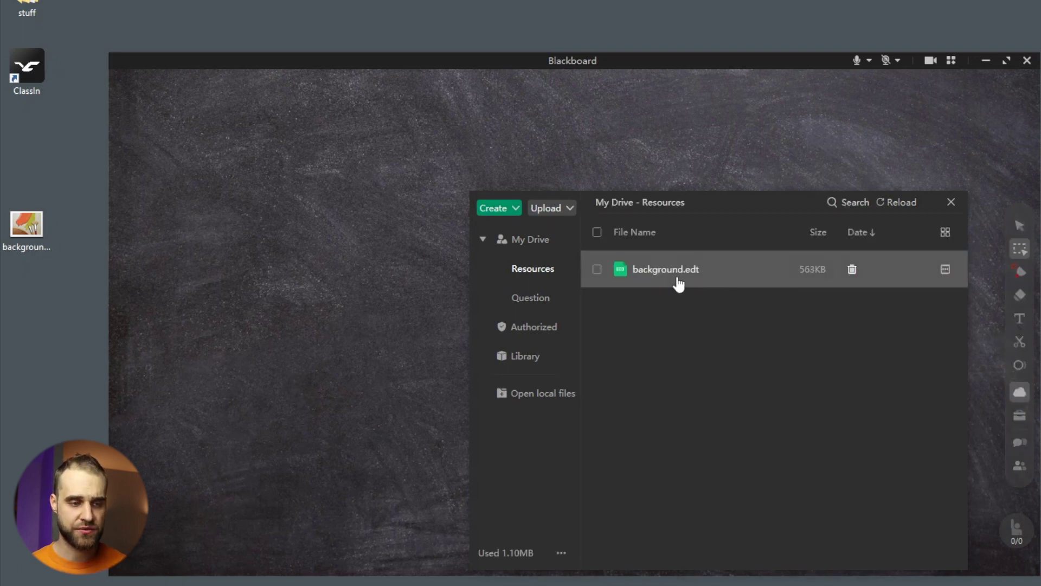